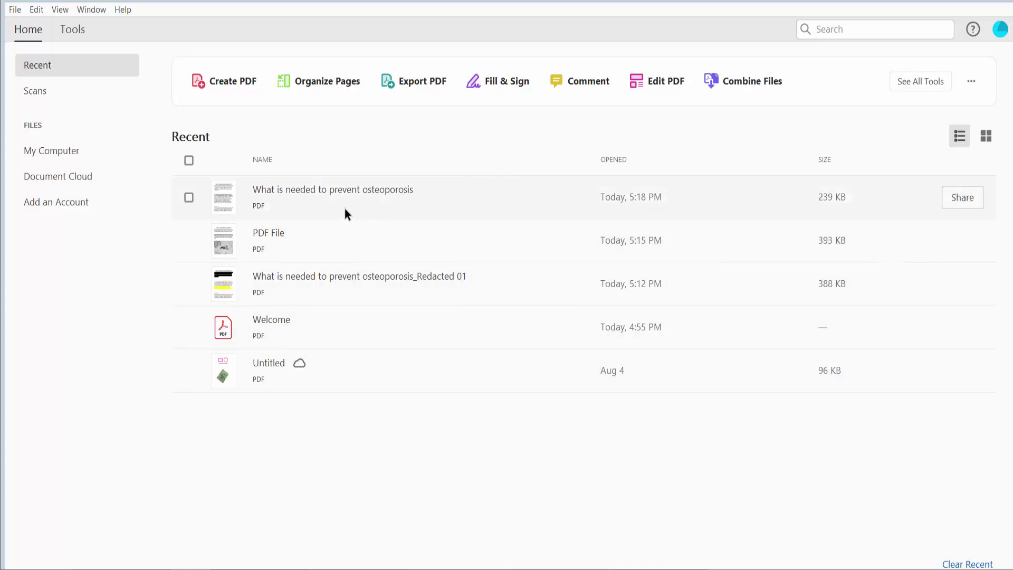
Open the recent PDF 'What is needed to prevent osteoporosis'.
{"action": "left_click", "coordinate": [328, 197]}
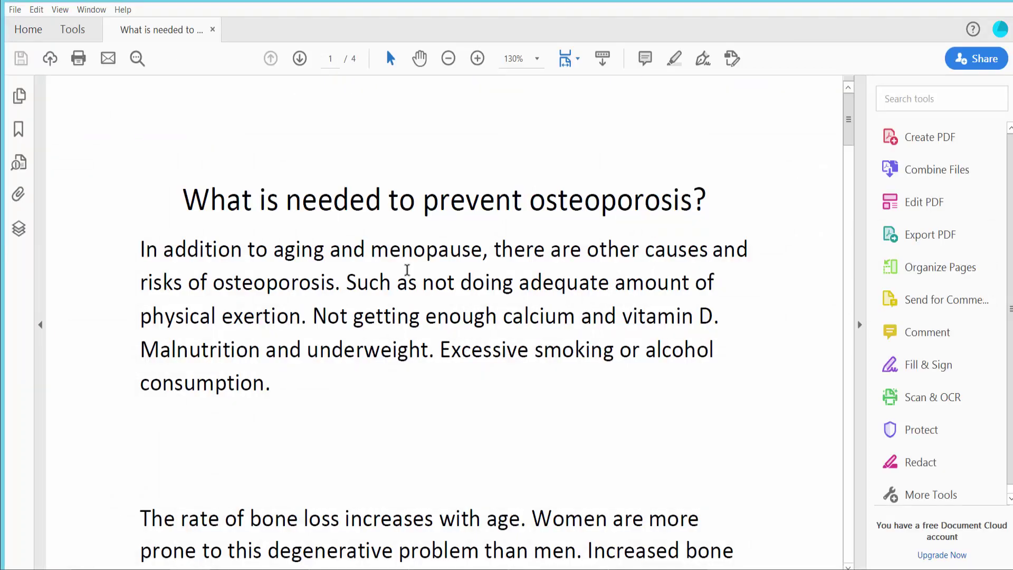
{"action": "scroll", "coordinate": [412, 261], "scroll_direction": "down", "scroll_amount": 5}
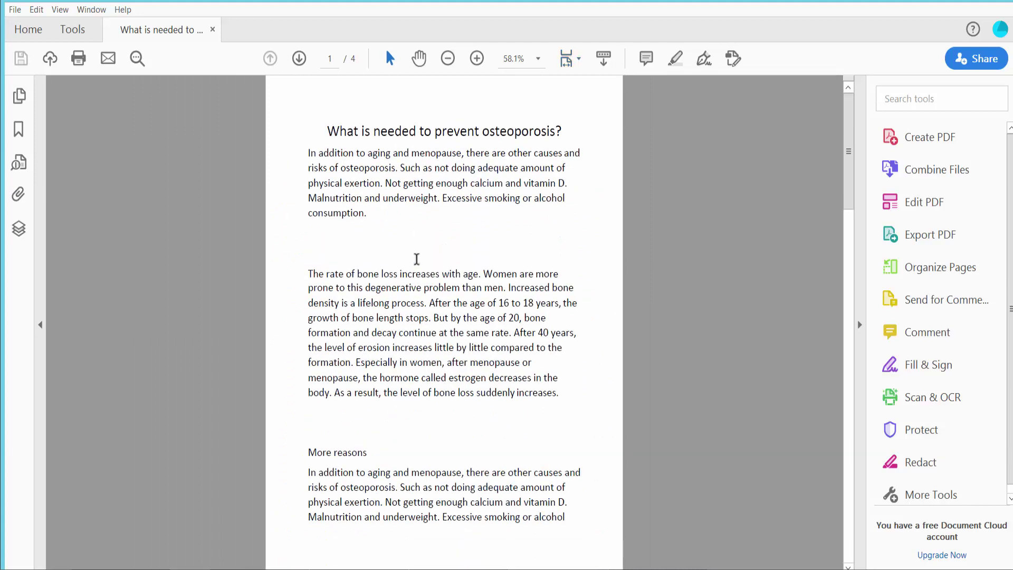
From Tools, start Redact with Mark for Redaction set to Text & Images.
{"action": "left_click", "coordinate": [73, 29]}
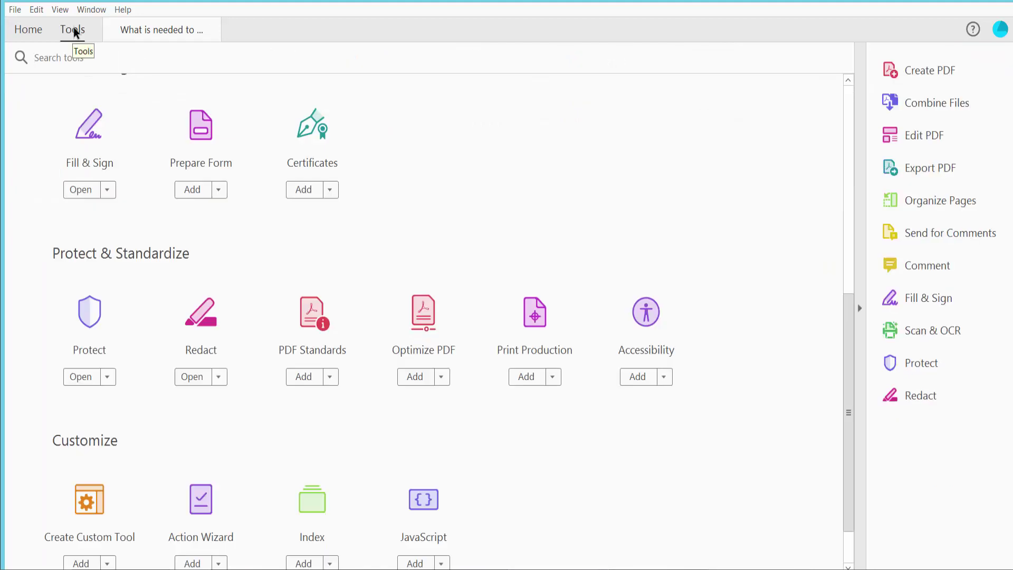
{"action": "scroll", "coordinate": [239, 288], "scroll_direction": "down", "scroll_amount": 2}
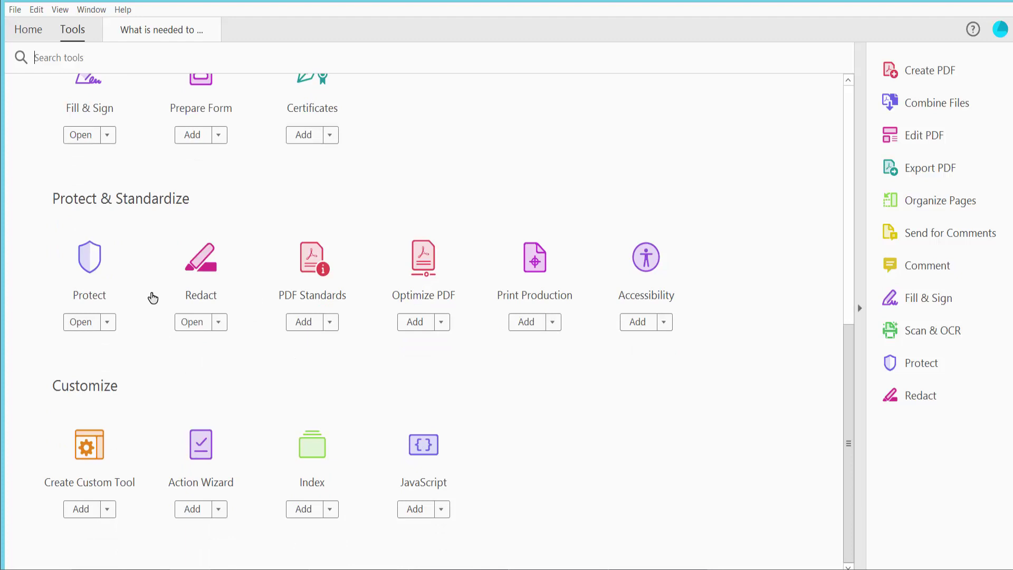
{"action": "left_click", "coordinate": [203, 277]}
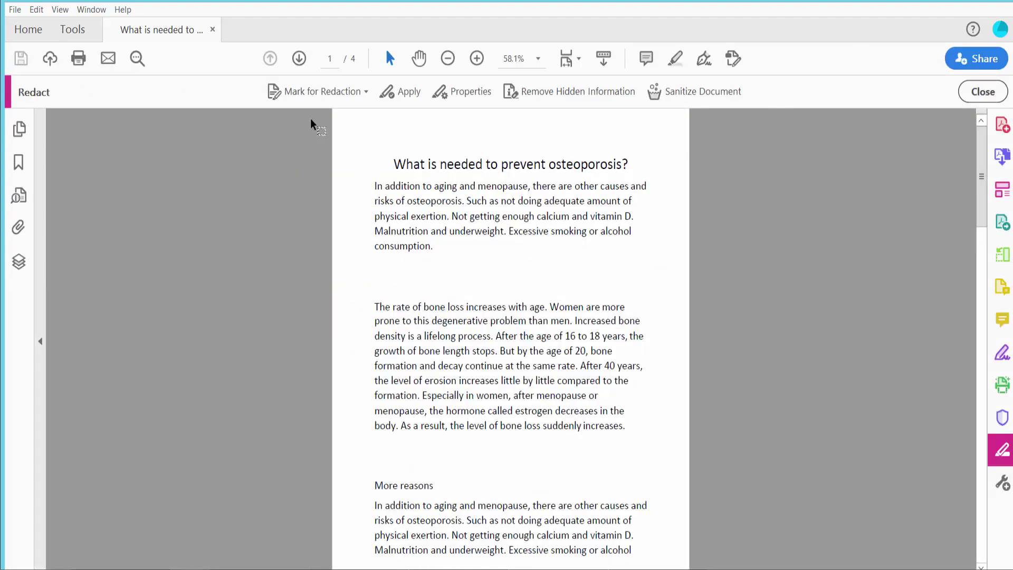
{"action": "left_click", "coordinate": [327, 95]}
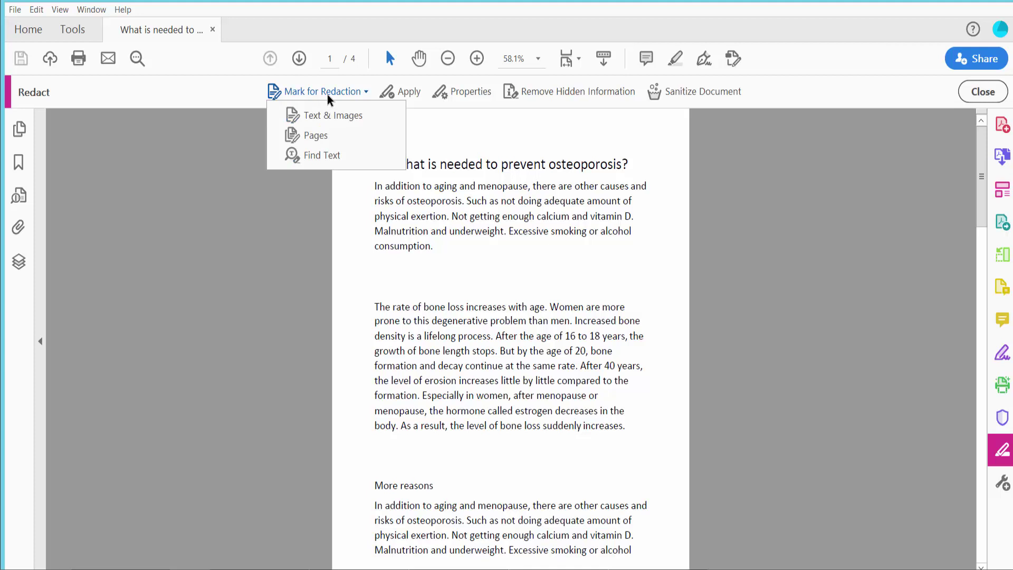
{"action": "left_click", "coordinate": [336, 121]}
{"action": "left_click", "coordinate": [629, 360]}
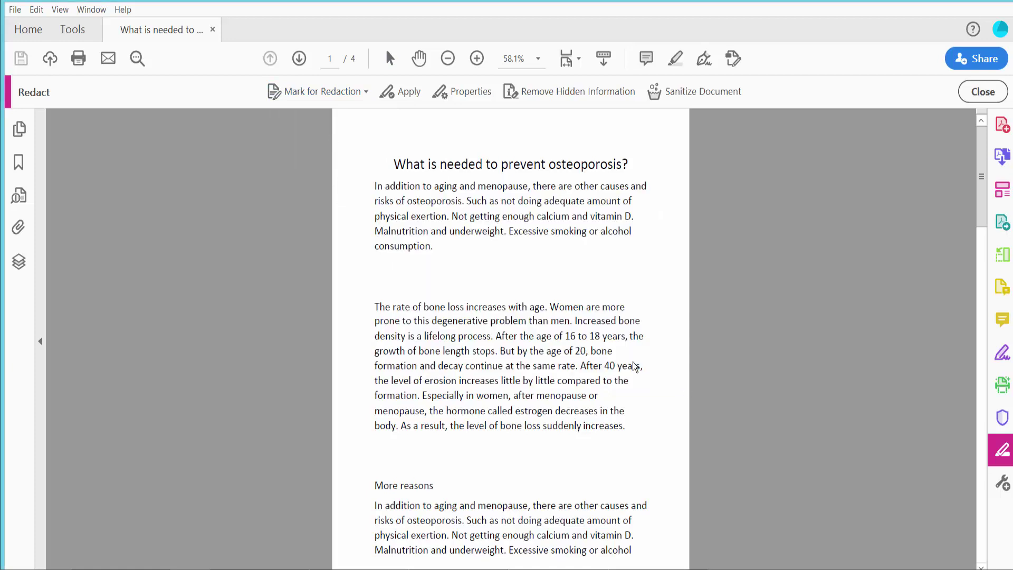
Set the Redacted Area Fill Color to white in the redaction Properties.
{"action": "left_click", "coordinate": [461, 93]}
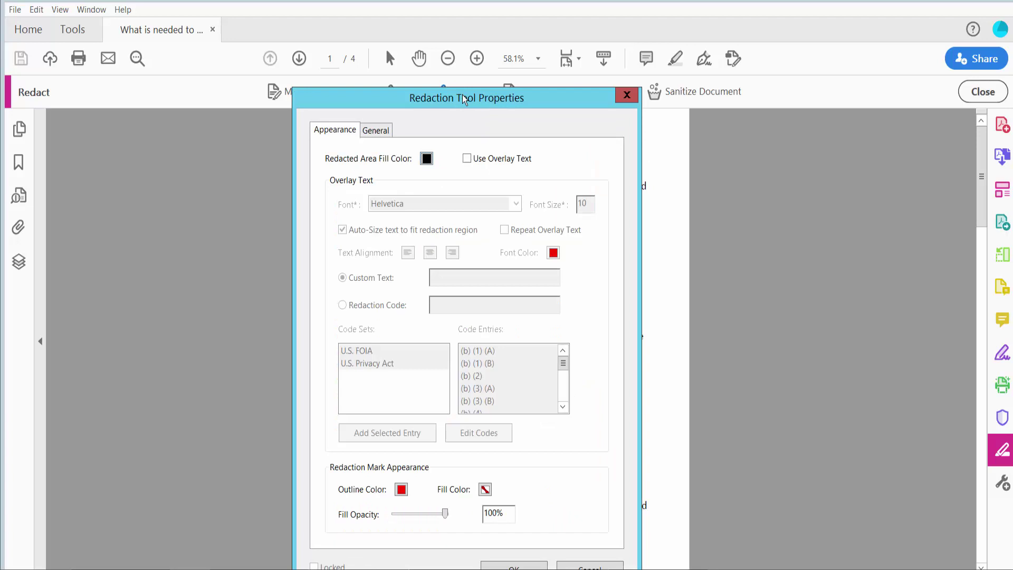
{"action": "left_click", "coordinate": [427, 160]}
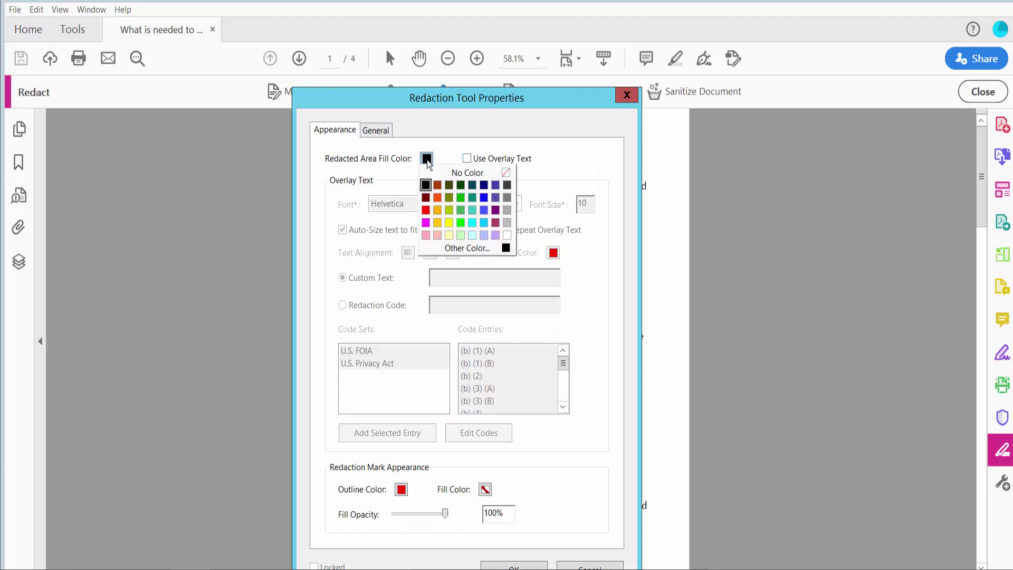
{"action": "left_click", "coordinate": [506, 235]}
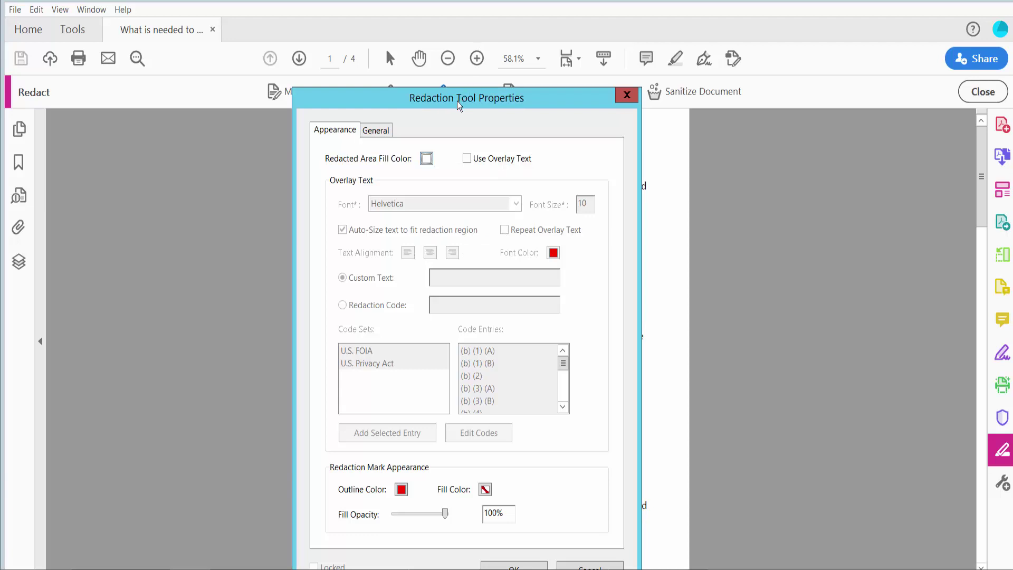
{"action": "left_click_drag", "start_coordinate": [459, 97], "coordinate": [498, 42]}
{"action": "left_click", "coordinate": [552, 515]}
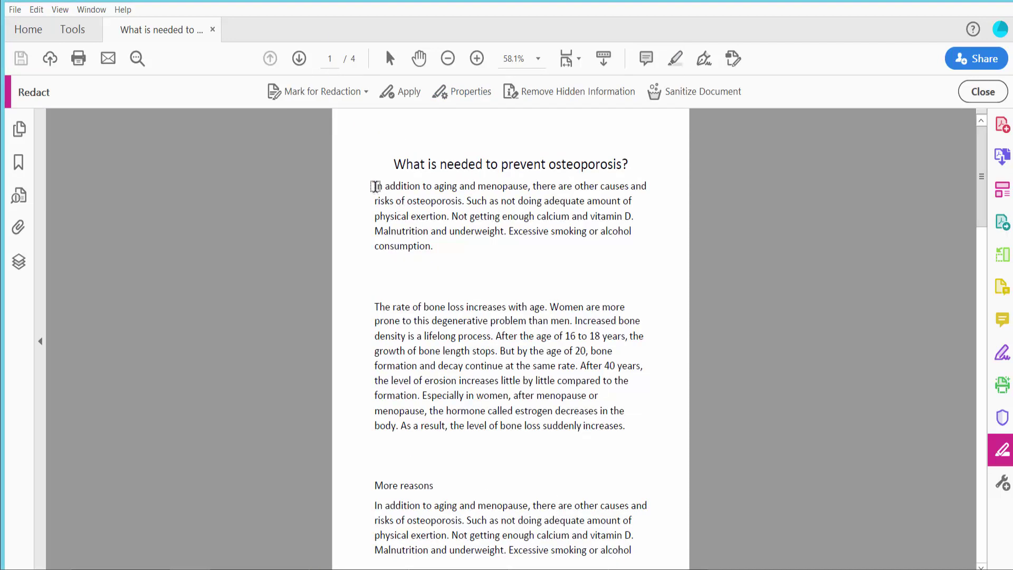
Mark and apply redaction to the first paragraph, accepting the hidden-information scan.
{"action": "left_click_drag", "start_coordinate": [376, 186], "coordinate": [432, 247]}
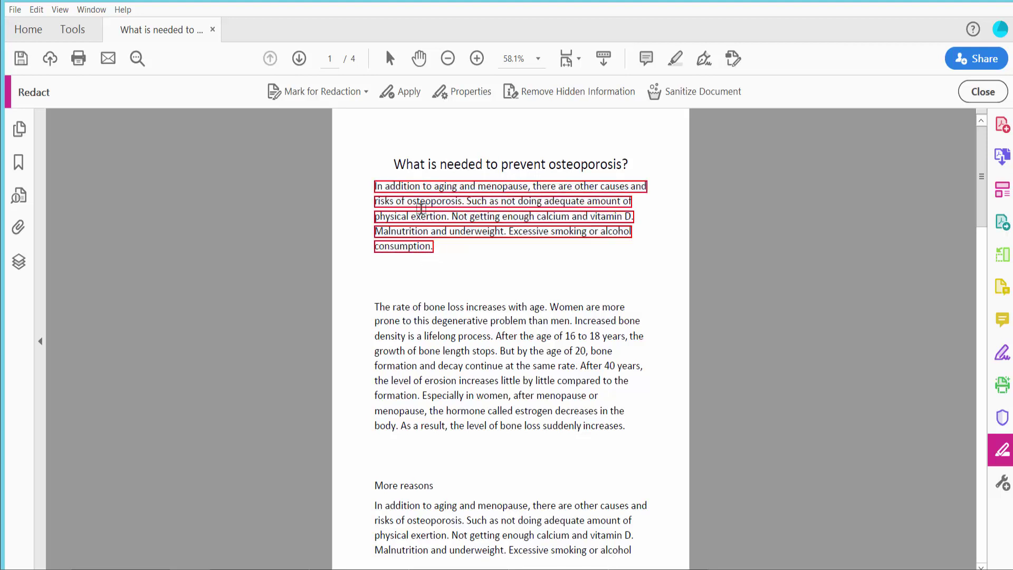
{"action": "left_click", "coordinate": [409, 92]}
{"action": "left_click", "coordinate": [585, 326]}
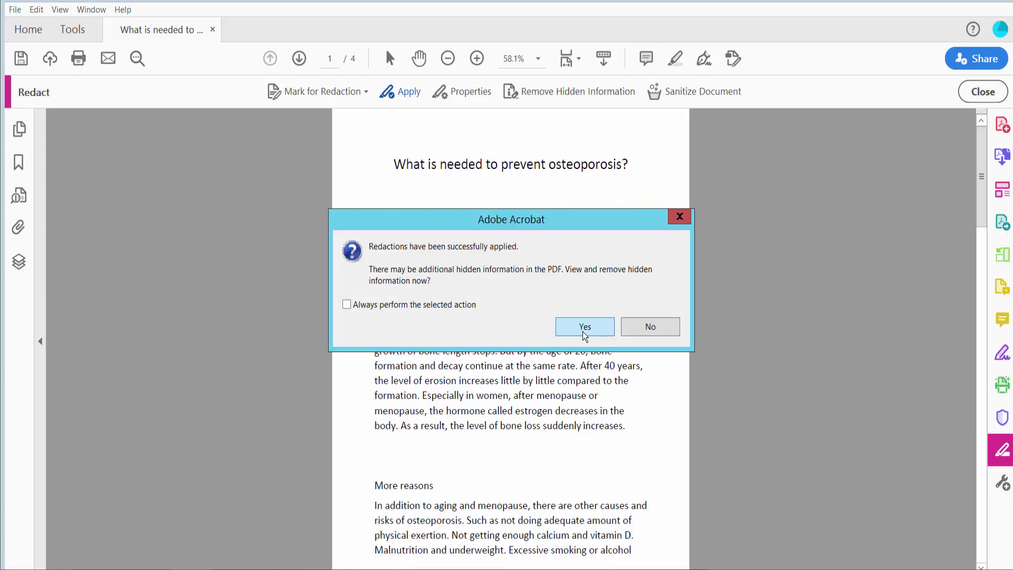
{"action": "left_click", "coordinate": [585, 327]}
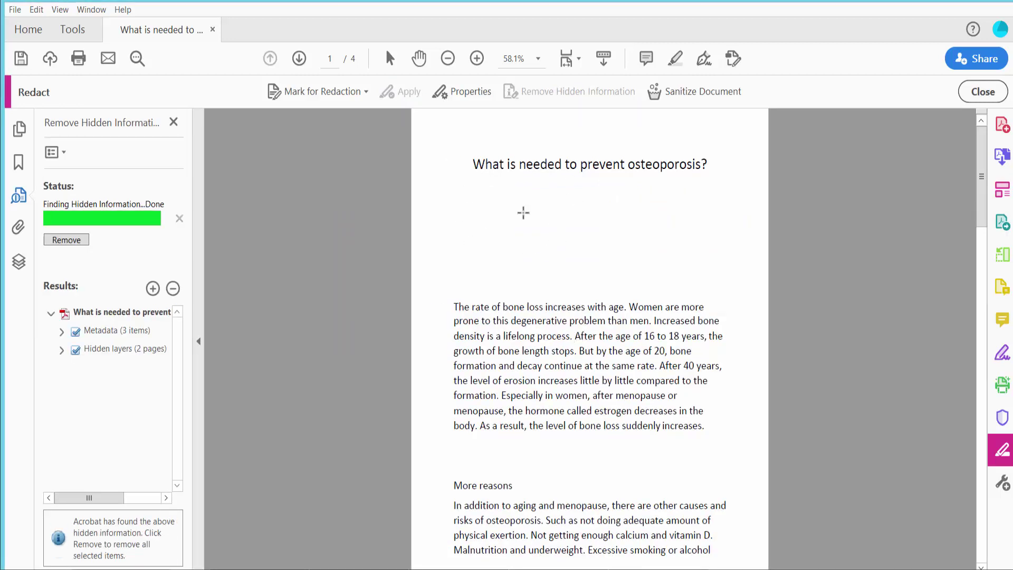
{"action": "scroll", "coordinate": [565, 222], "scroll_direction": "down", "scroll_amount": 5}
{"action": "scroll", "coordinate": [566, 230], "scroll_direction": "down", "scroll_amount": 5}
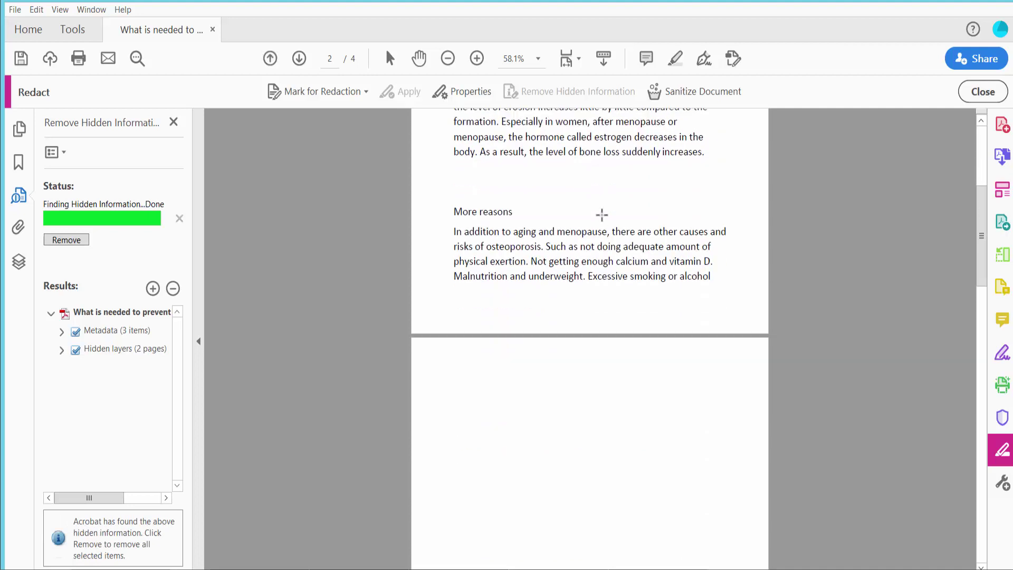
Mark Text & Images again, then redact the paragraph under 'More reasons' and accept the scan.
{"action": "left_click", "coordinate": [322, 92]}
{"action": "left_click", "coordinate": [619, 361]}
{"action": "left_click_drag", "start_coordinate": [453, 231], "coordinate": [708, 279]}
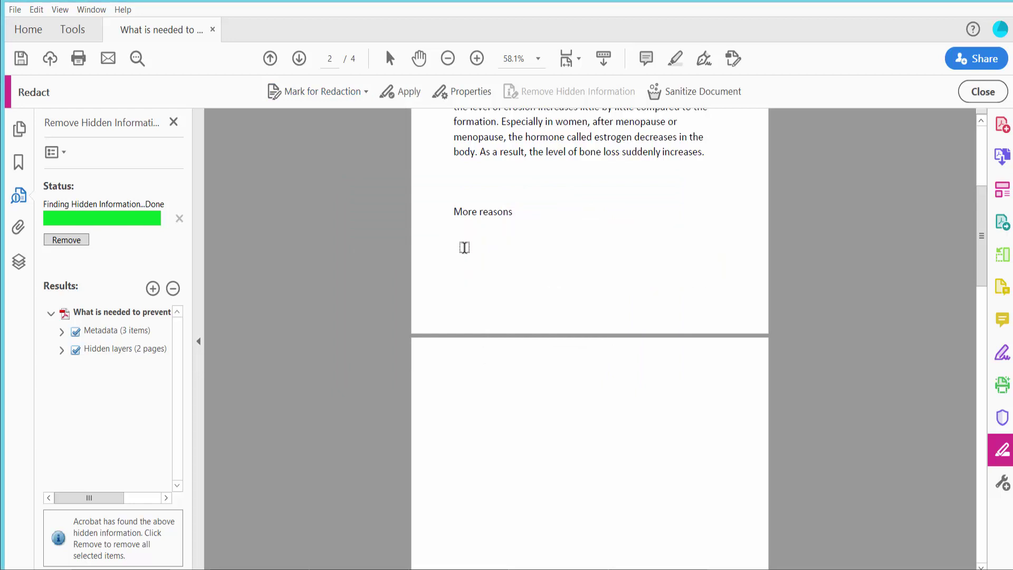
{"action": "left_click", "coordinate": [404, 92]}
{"action": "left_click", "coordinate": [584, 327]}
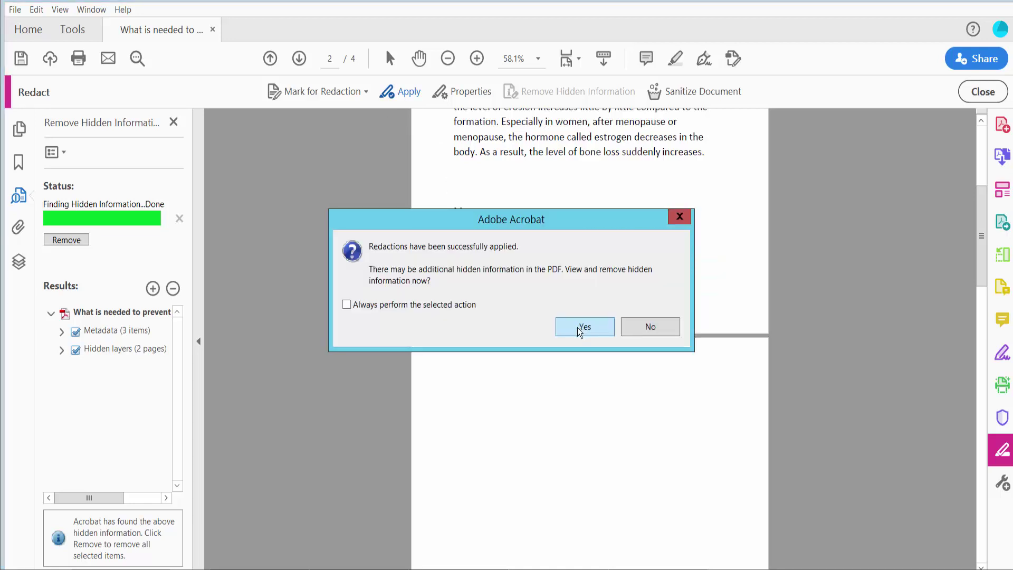
{"action": "left_click", "coordinate": [579, 327]}
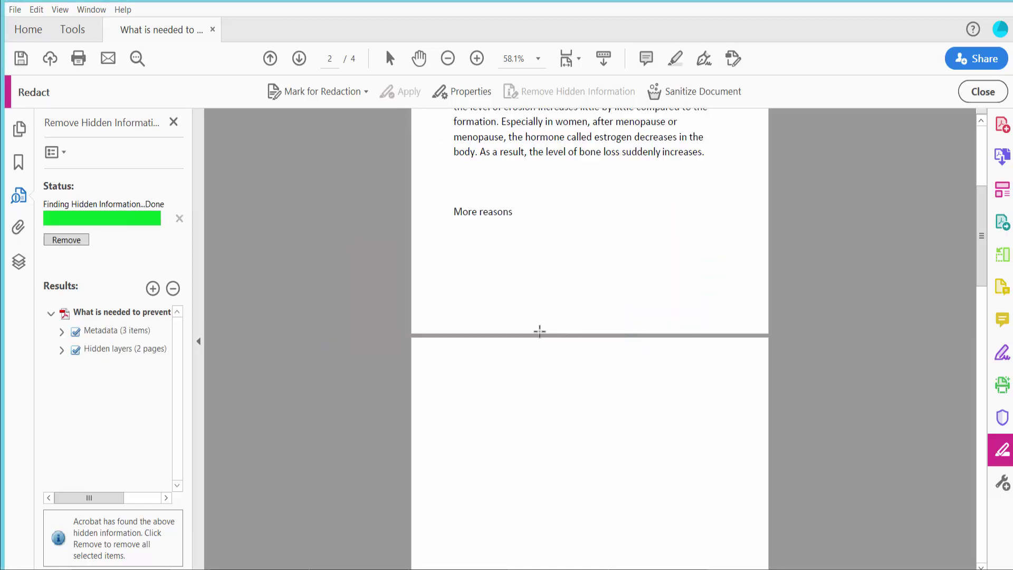
{"action": "scroll", "coordinate": [540, 325], "scroll_direction": "down", "scroll_amount": 5}
{"action": "scroll", "coordinate": [539, 318], "scroll_direction": "down", "scroll_amount": 5}
{"action": "scroll", "coordinate": [539, 333], "scroll_direction": "down", "scroll_amount": 3}
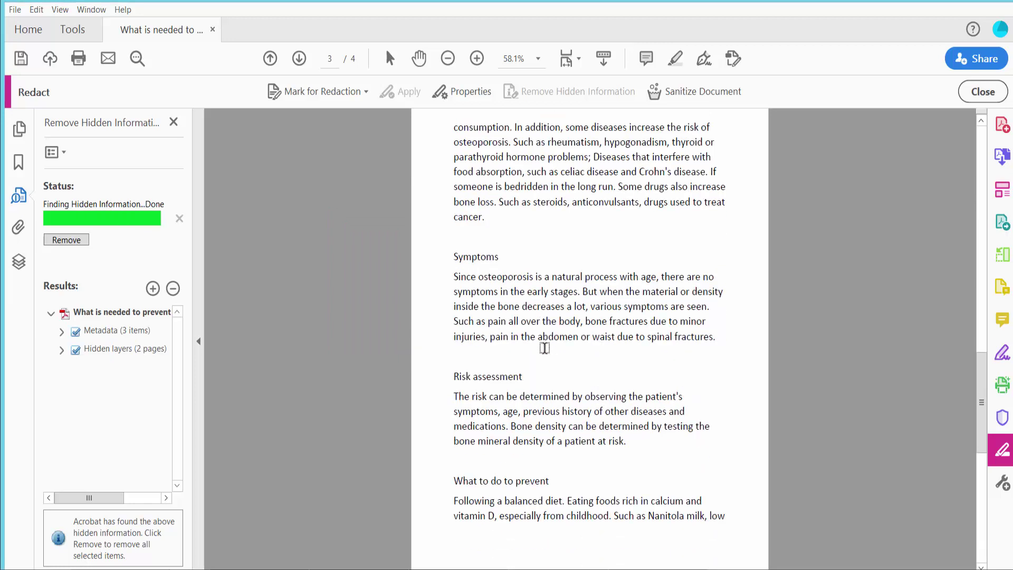
{"action": "scroll", "coordinate": [507, 310], "scroll_direction": "up", "scroll_amount": 2}
{"action": "scroll", "coordinate": [491, 278], "scroll_direction": "up", "scroll_amount": 1}
Redact the page 3 paragraph ending 'cancer.' and accept the hidden-information scan.
{"action": "left_click_drag", "start_coordinate": [451, 210], "coordinate": [483, 304]}
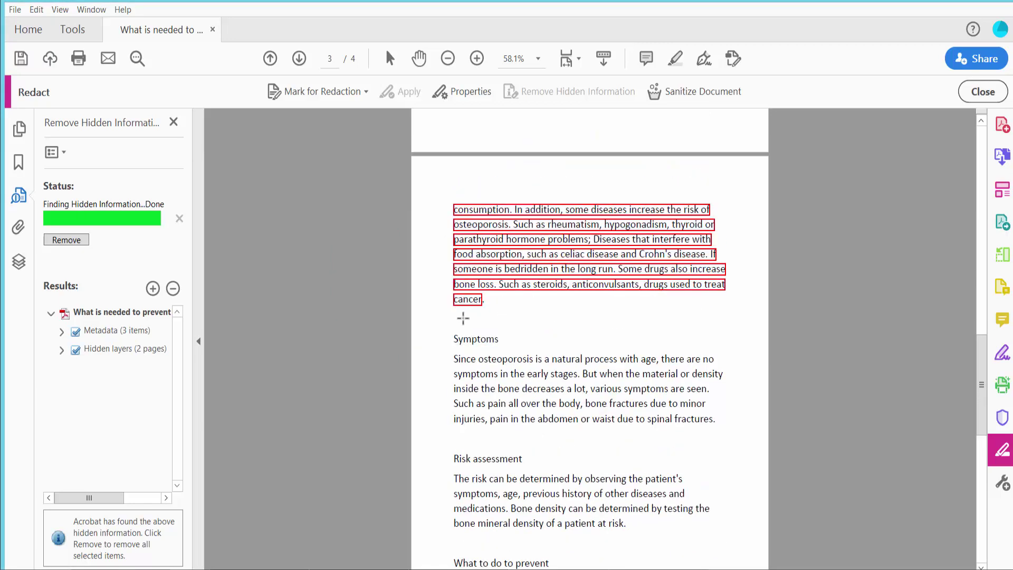
{"action": "left_click", "coordinate": [400, 91]}
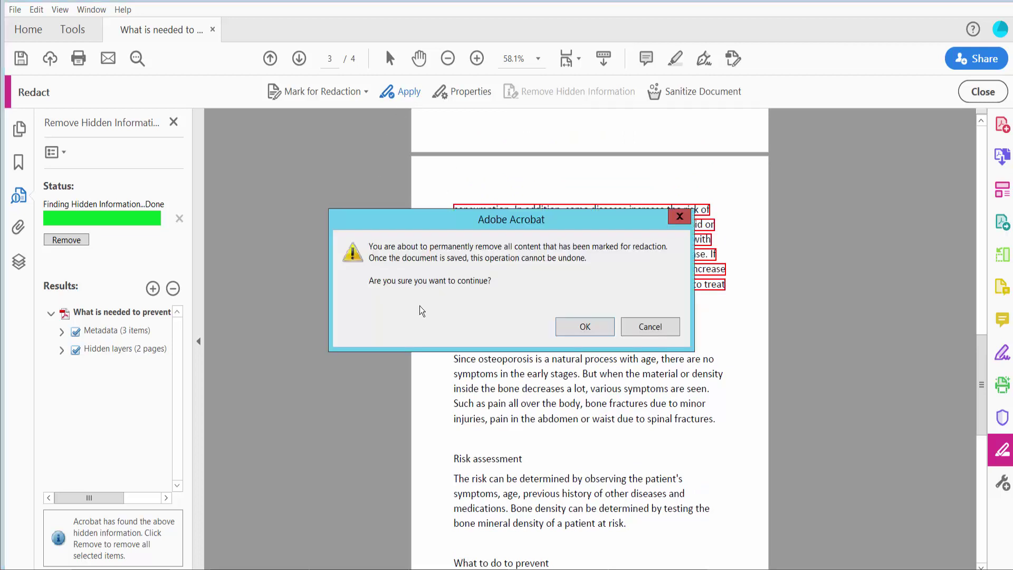
{"action": "left_click", "coordinate": [585, 327]}
{"action": "left_click", "coordinate": [588, 324]}
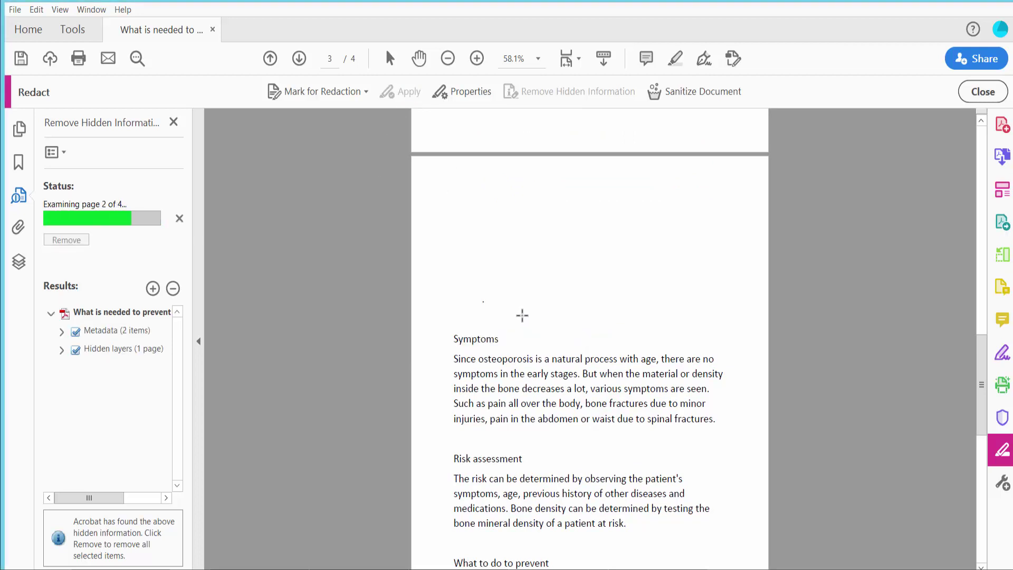
{"action": "scroll", "coordinate": [557, 314], "scroll_direction": "up", "scroll_amount": 10}
{"action": "scroll", "coordinate": [557, 314], "scroll_direction": "up", "scroll_amount": 10}
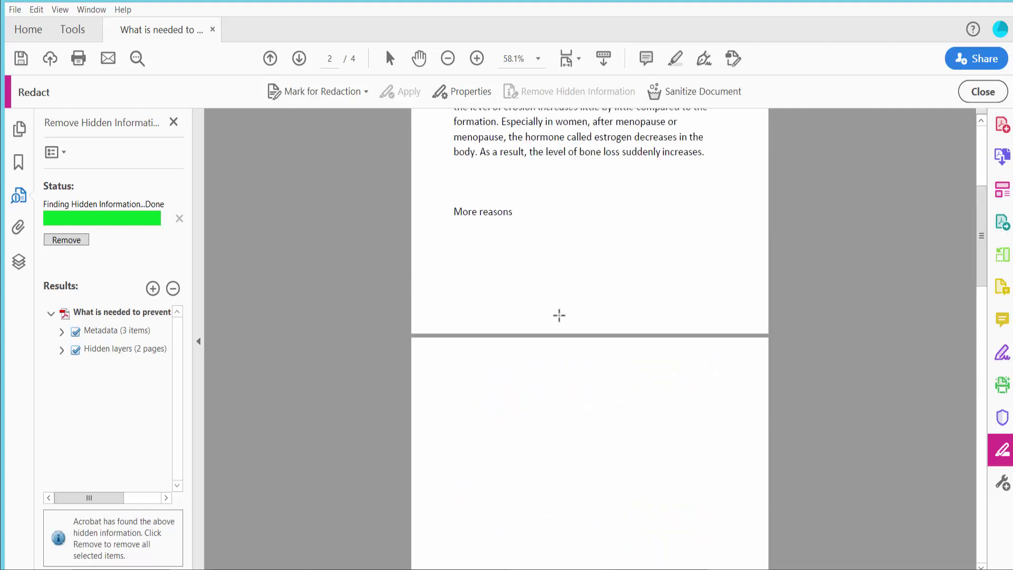
{"action": "scroll", "coordinate": [557, 314], "scroll_direction": "up", "scroll_amount": 5}
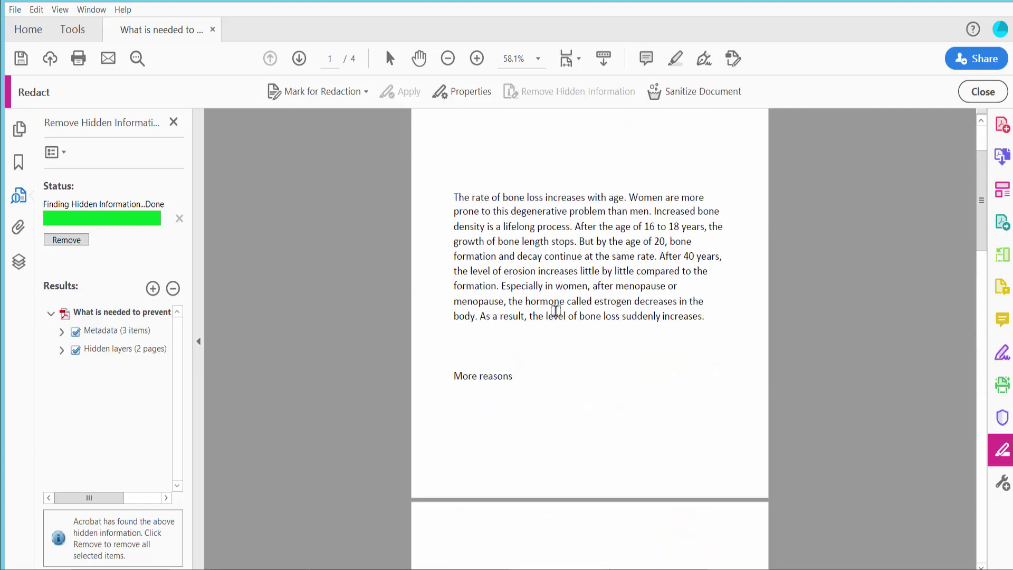
Open the File menu to reach Save As.
{"action": "left_click", "coordinate": [15, 10]}
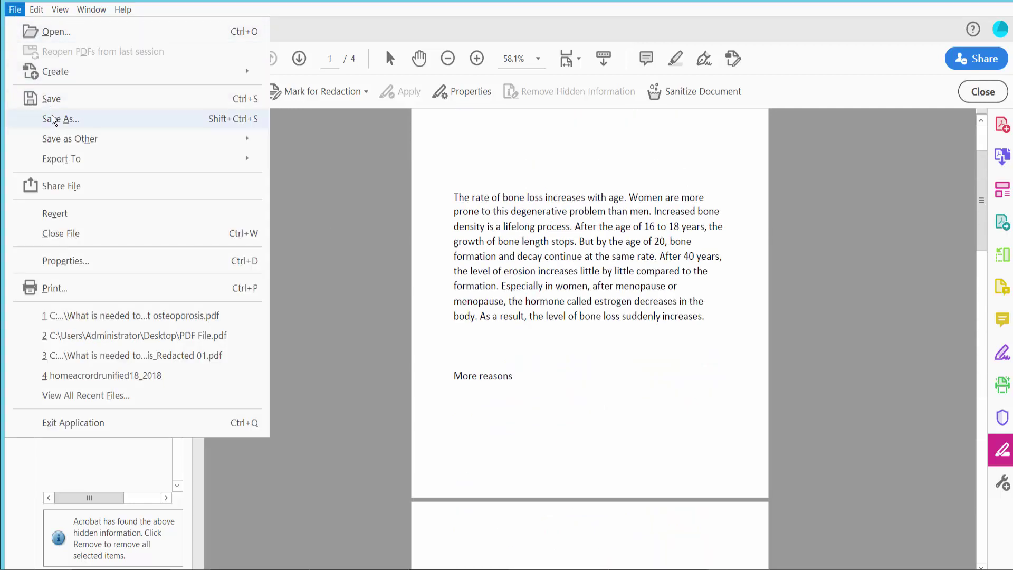